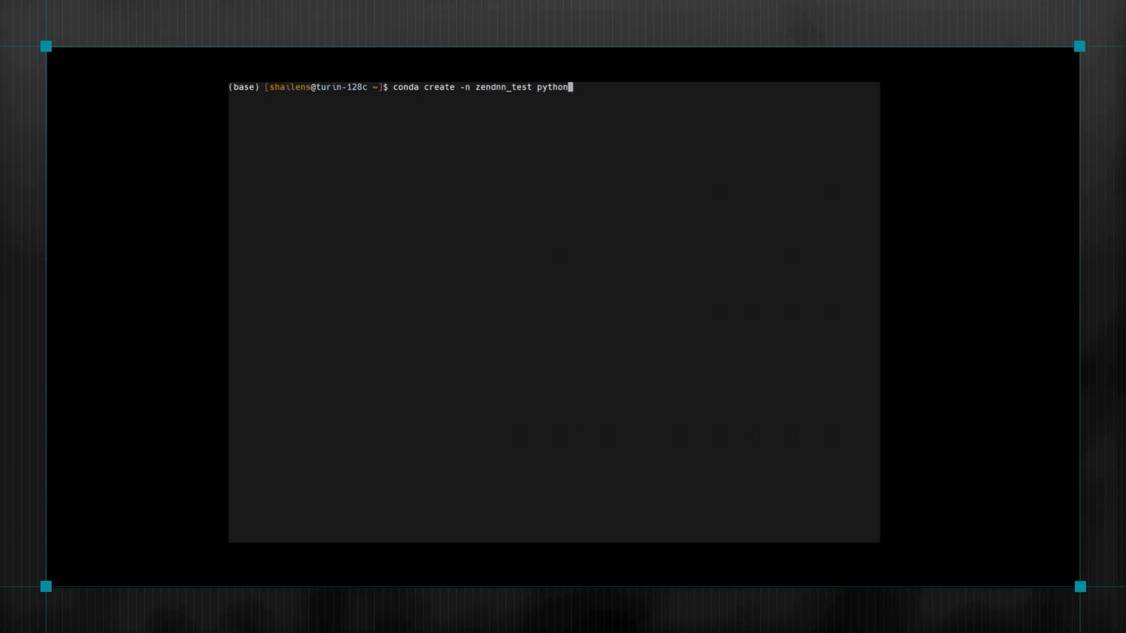
type("=3.11 -y")
Run conda create for the zendnn_test environment with Python 3.11.
key("Return")
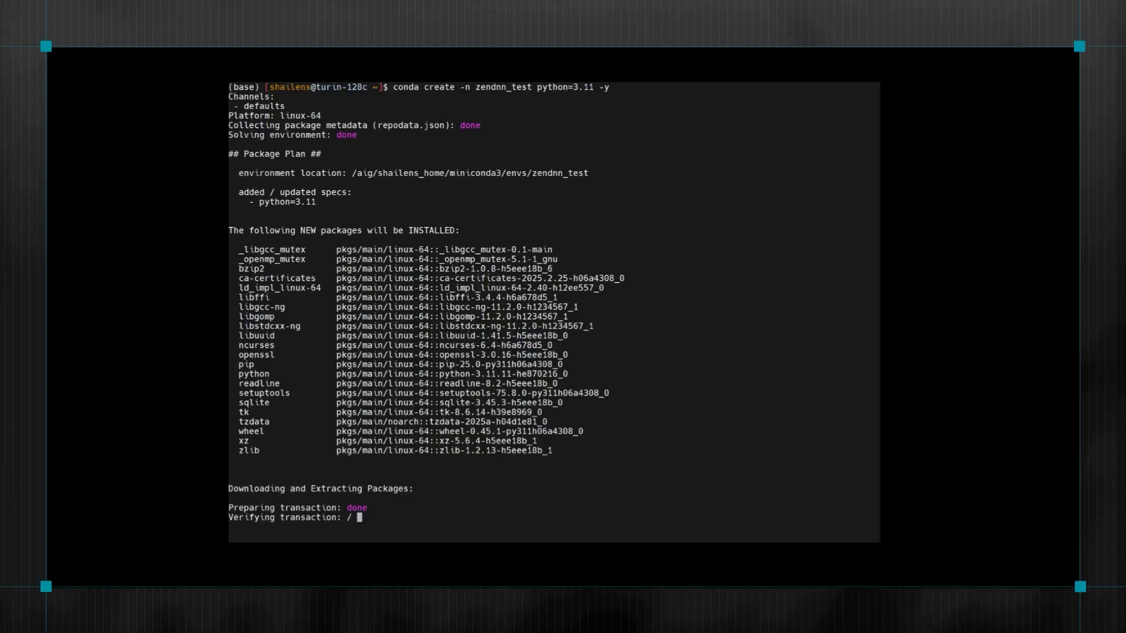
type("conda ac")
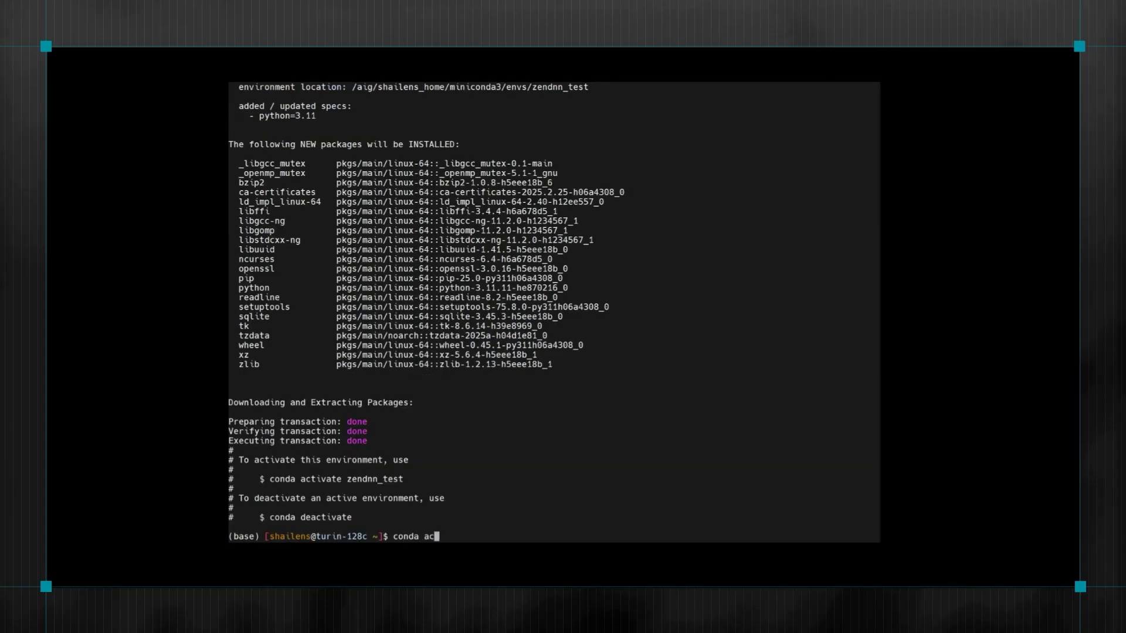
type("tivate zendnn_test")
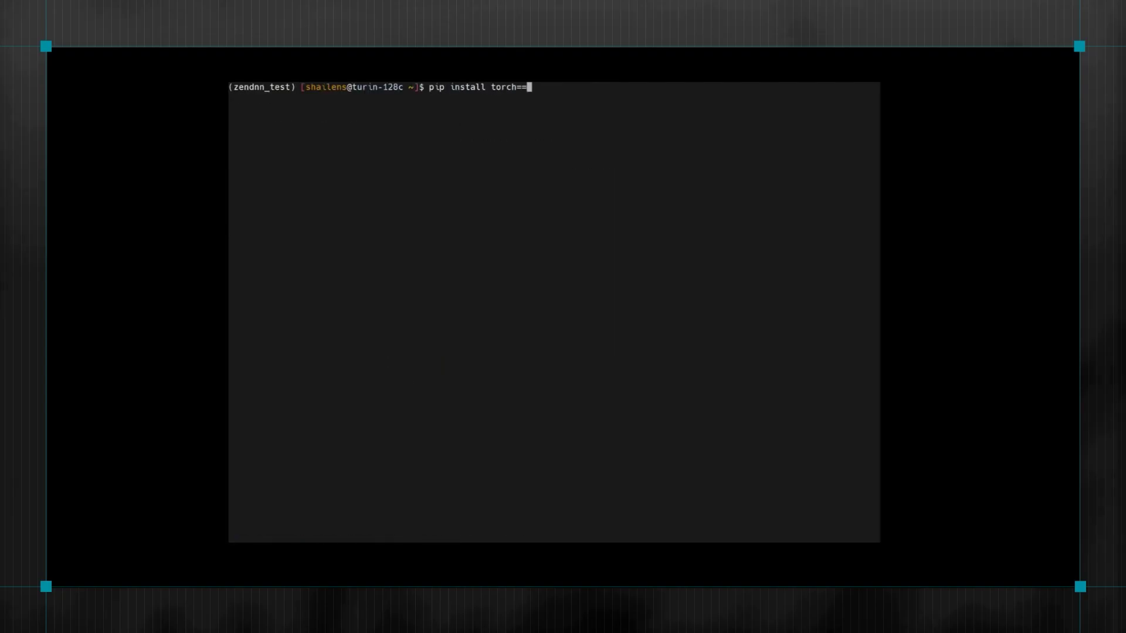
type("2.5.1 --index")
type("-u")
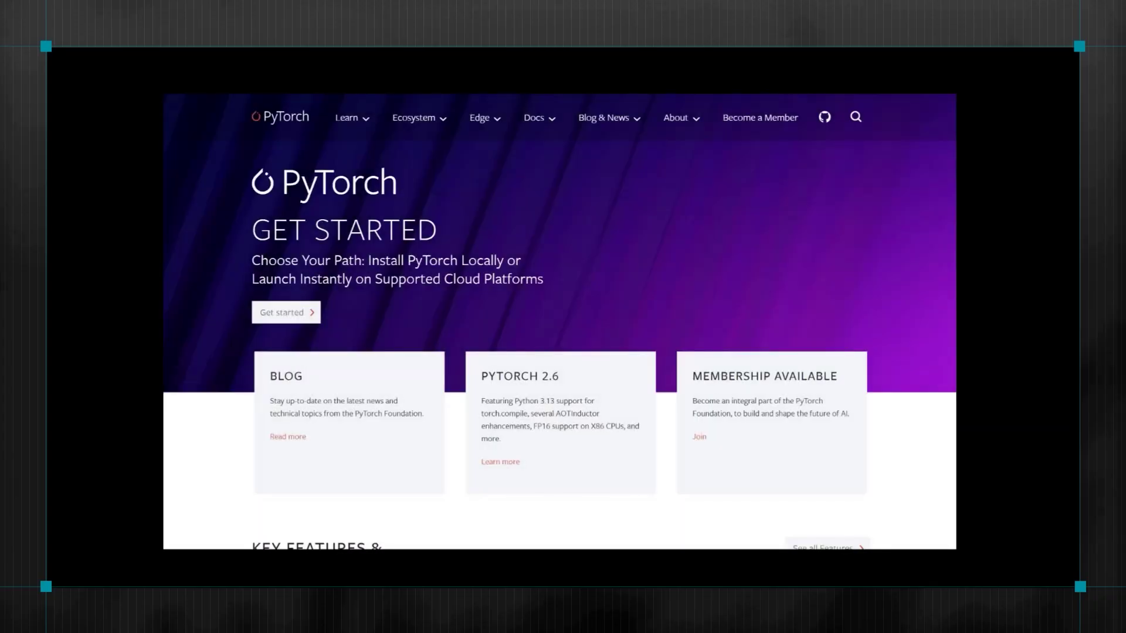
scroll(552, 261, "down", 4)
scroll(551, 261, "down", 5)
scroll(551, 261, "down", 4)
scroll(551, 261, "down", 3)
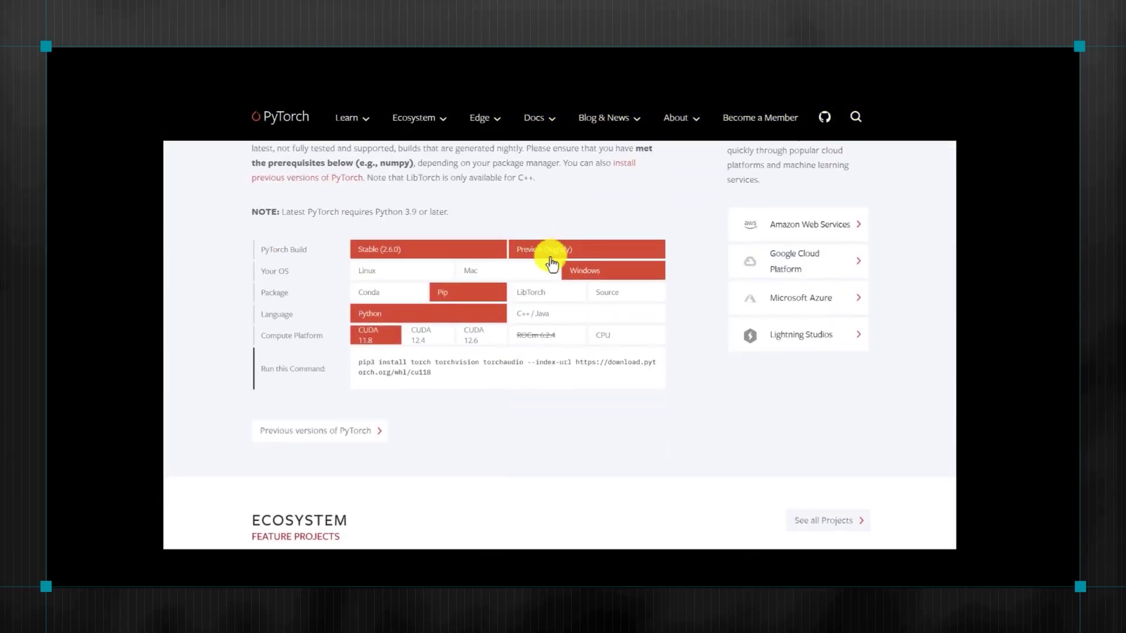
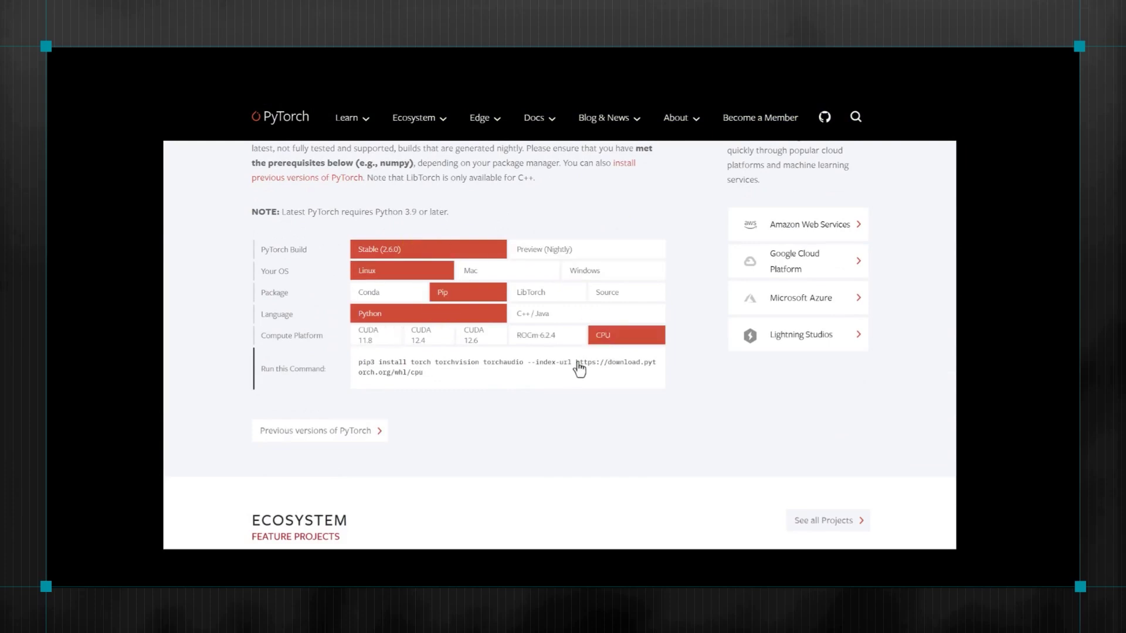
Install torch 2.5.1 using the CPU-only index URL copied from PyTorch.org.
left_click_drag(577, 362, 589, 380)
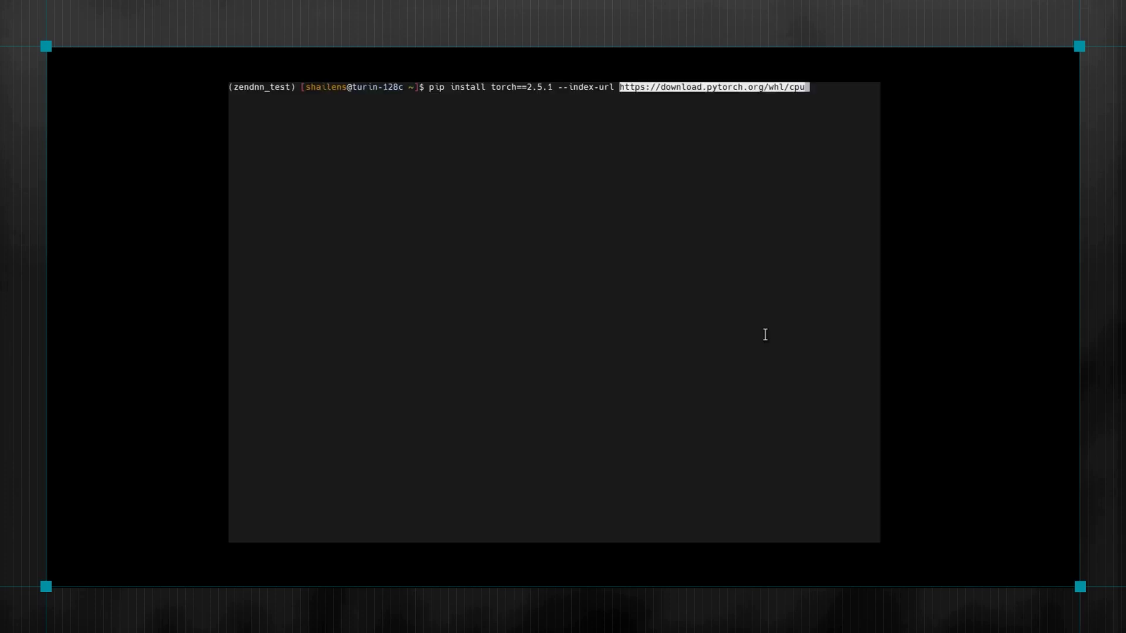
key("Return")
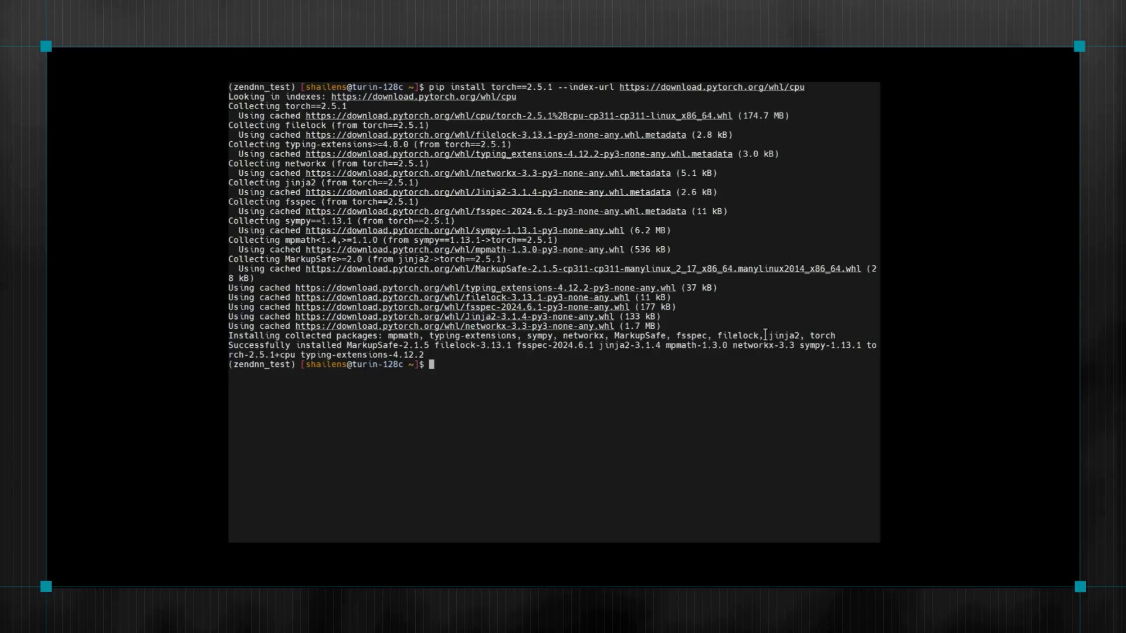
type("ip install ")
type("torch")
Install zentorch 5.0.1 with pip, along with numpy and other dependencies.
key("Return")
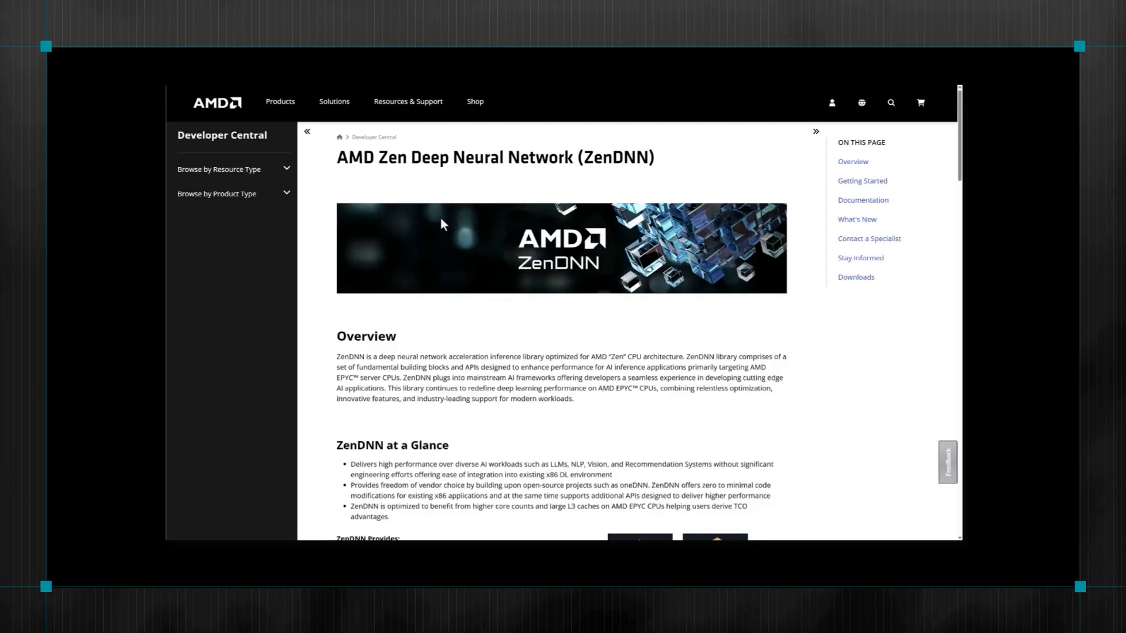
scroll(441, 218, "down", 3)
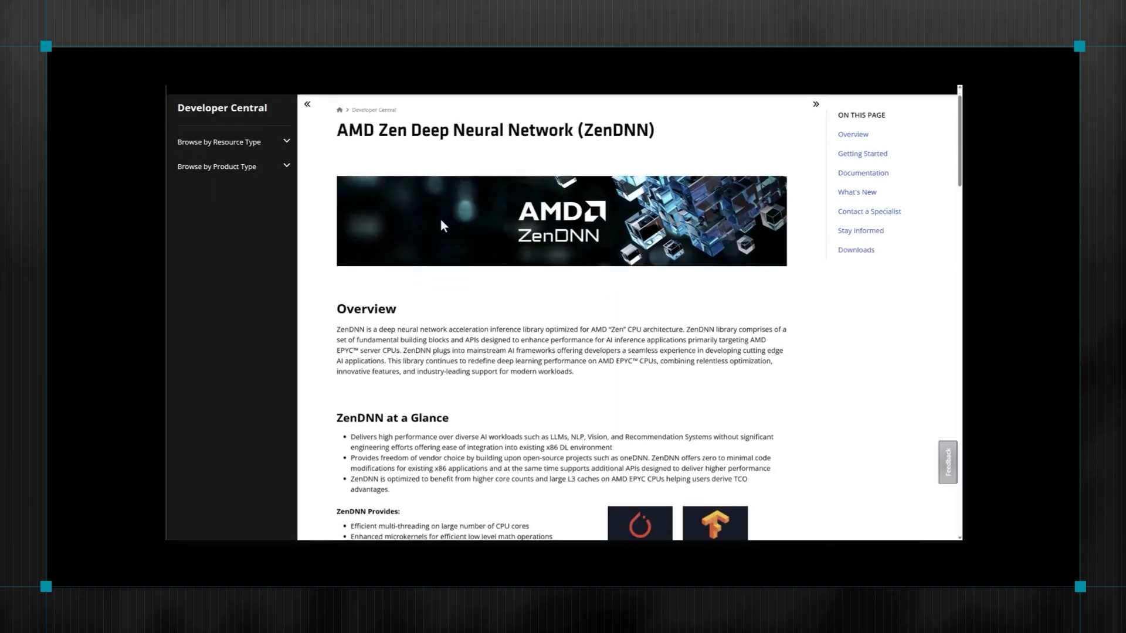
scroll(441, 227, "down", 3)
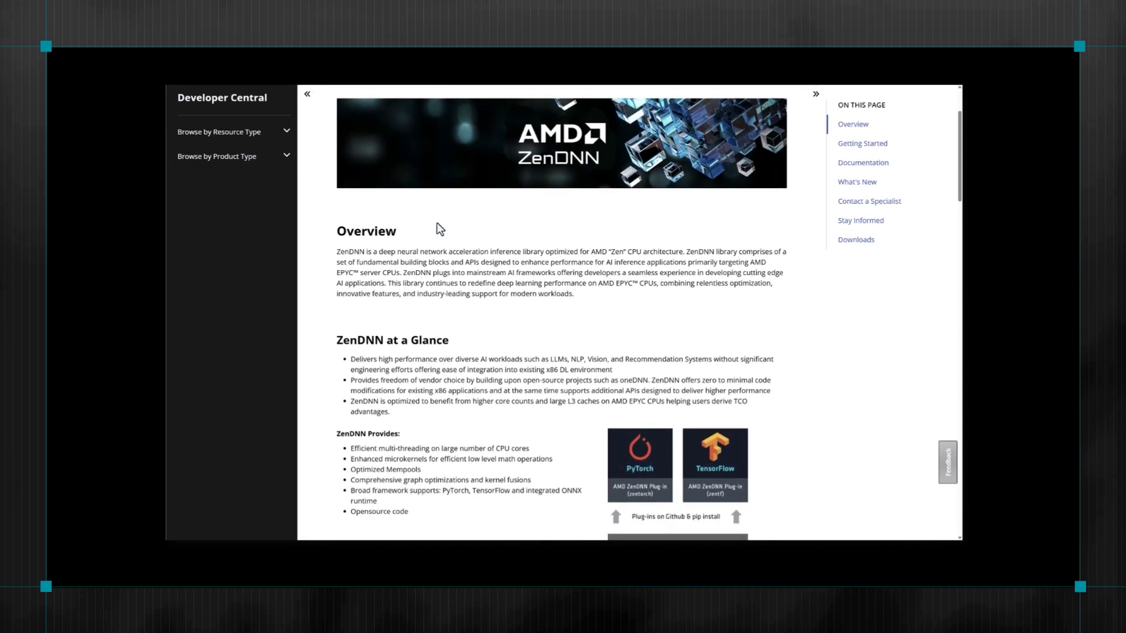
scroll(439, 223, "down", 2)
scroll(436, 222, "down", 3)
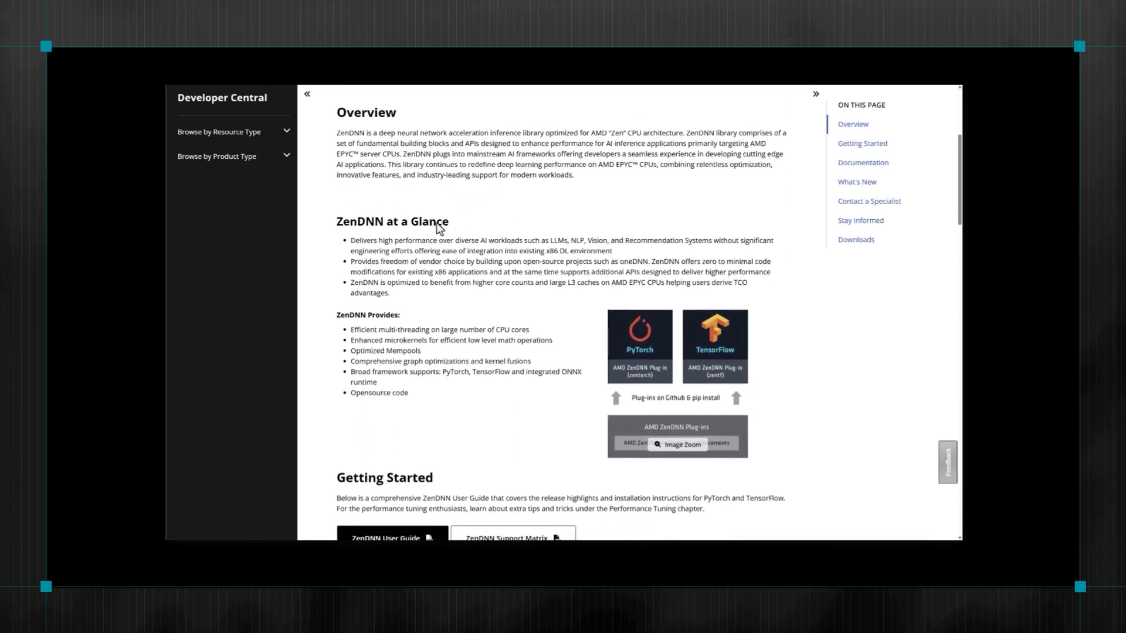
scroll(437, 223, "down", 2)
scroll(437, 222, "down", 1)
scroll(437, 222, "down", 1)
scroll(436, 222, "down", 1)
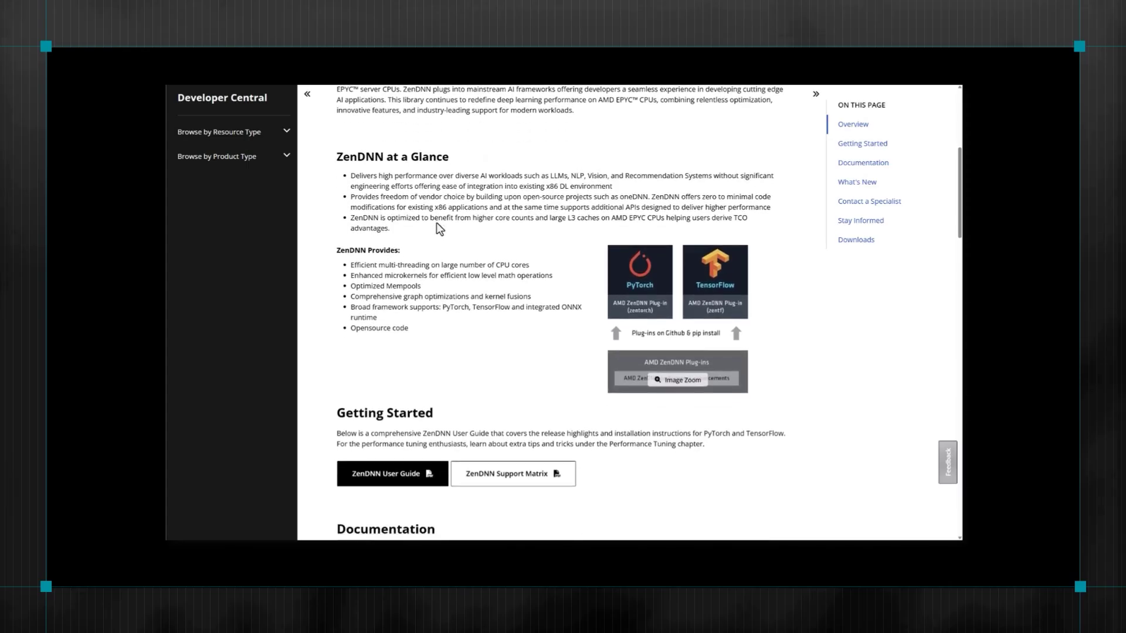
scroll(436, 222, "down", 1)
scroll(436, 222, "down", 2)
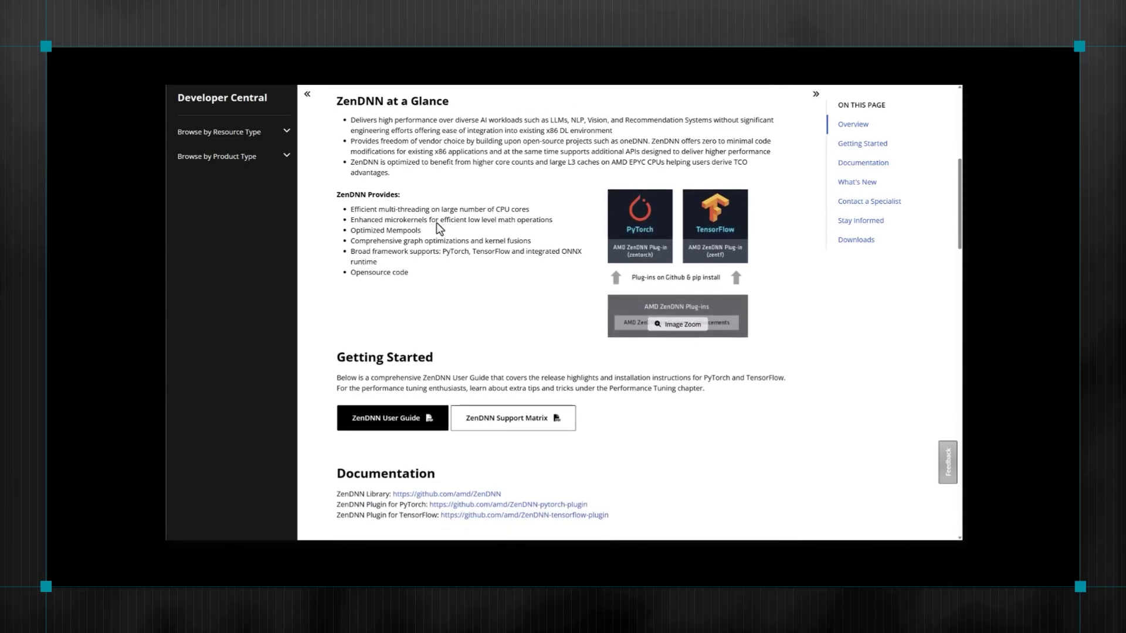
scroll(436, 222, "down", 2)
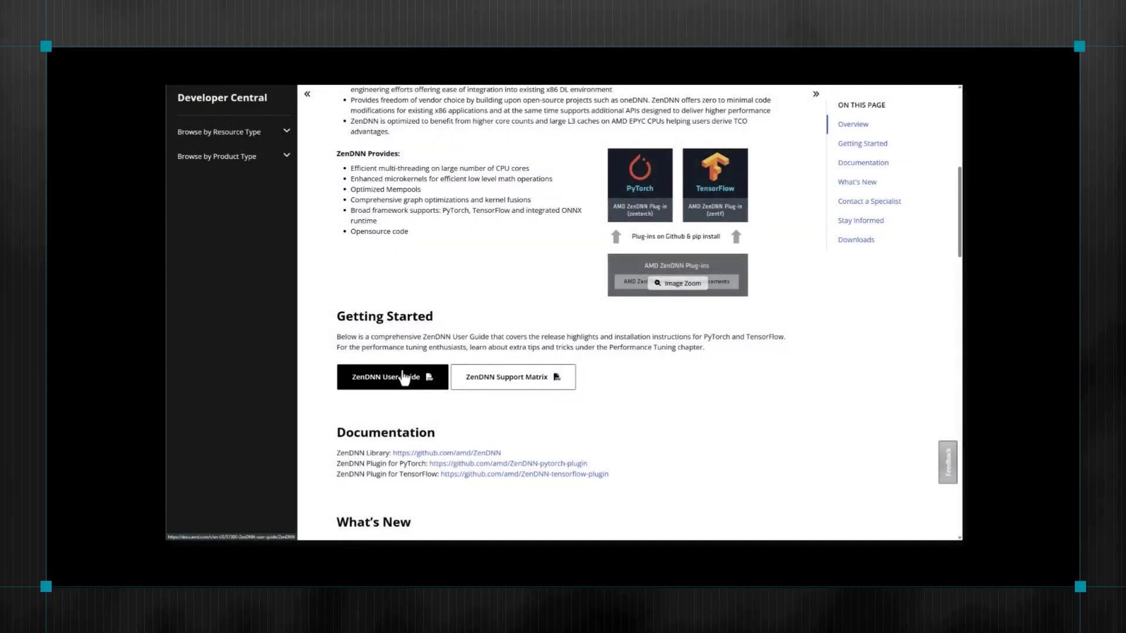
Open the ZenDNN User Guide from the Getting Started section.
left_click(405, 378)
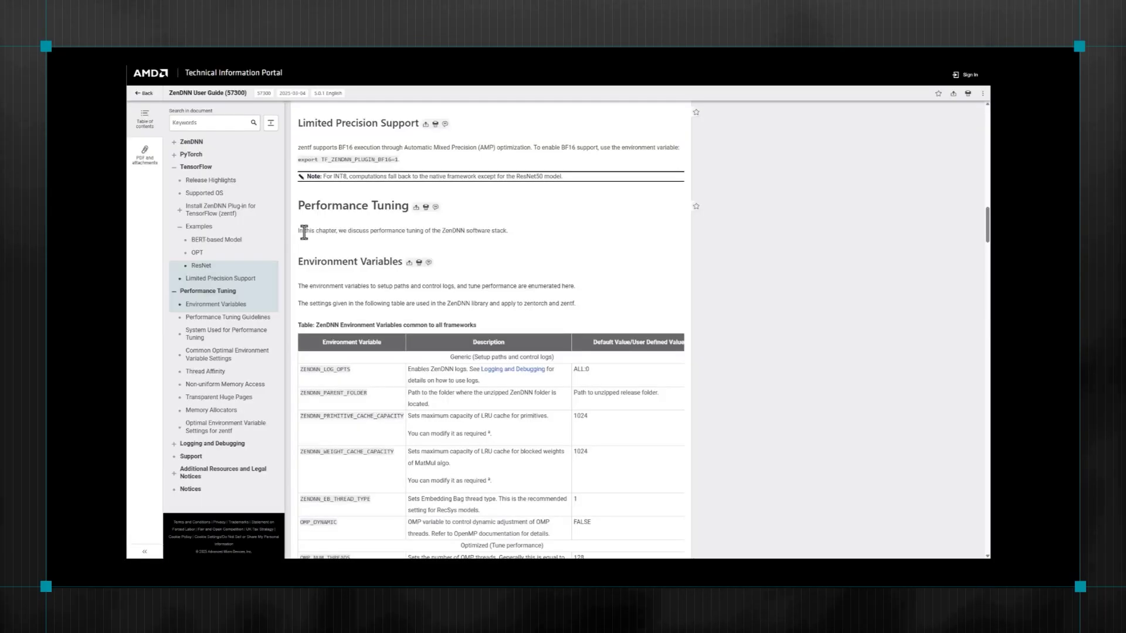
scroll(304, 230, "down", 1)
scroll(304, 231, "down", 1)
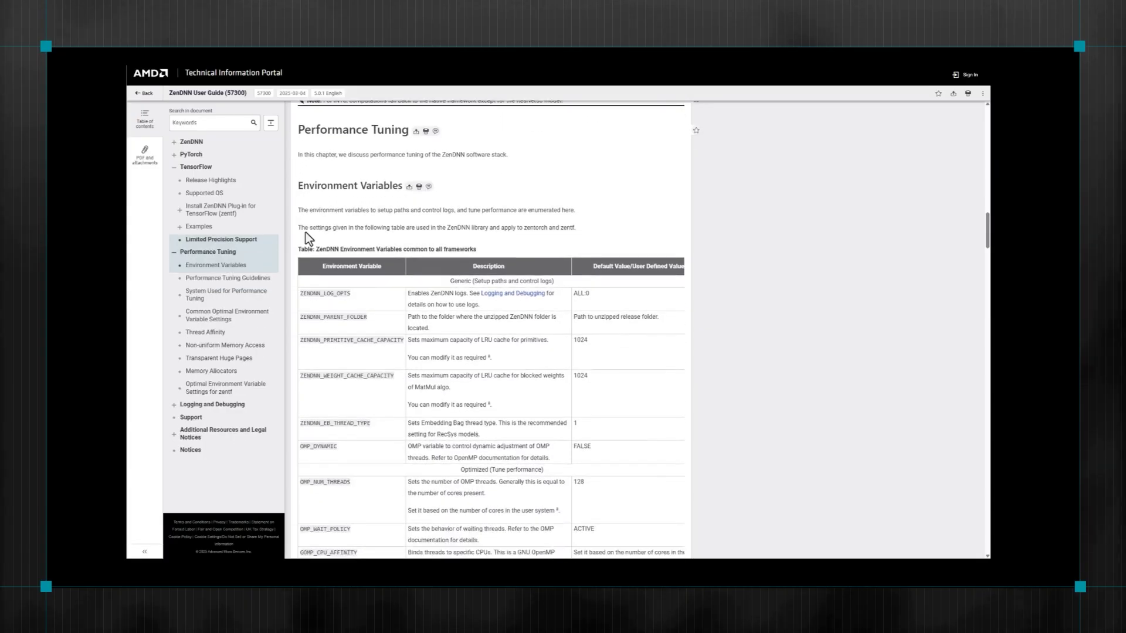
scroll(305, 232, "down", 1)
scroll(305, 232, "down", 1)
scroll(305, 233, "down", 1)
scroll(305, 234, "down", 1)
scroll(305, 233, "down", 1)
scroll(305, 233, "down", 1)
scroll(311, 237, "down", 1)
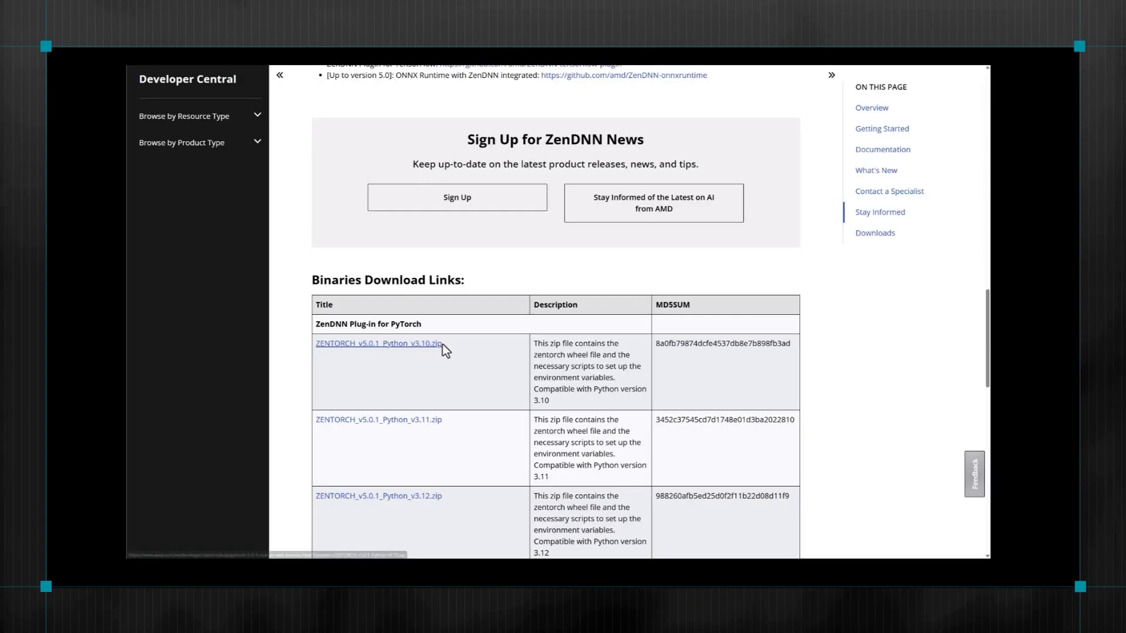
Download ZENTORCH_v5.0.1_Python_v3.11.zip from the Binaries Download Links.
left_click(414, 421)
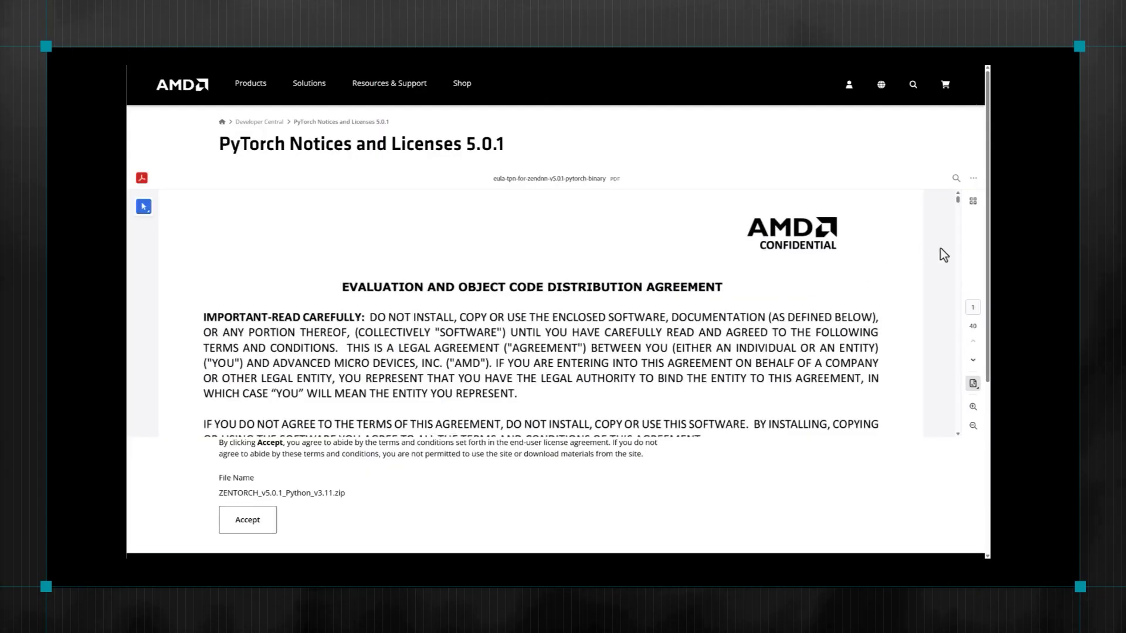
left_click_drag(959, 199, 959, 428)
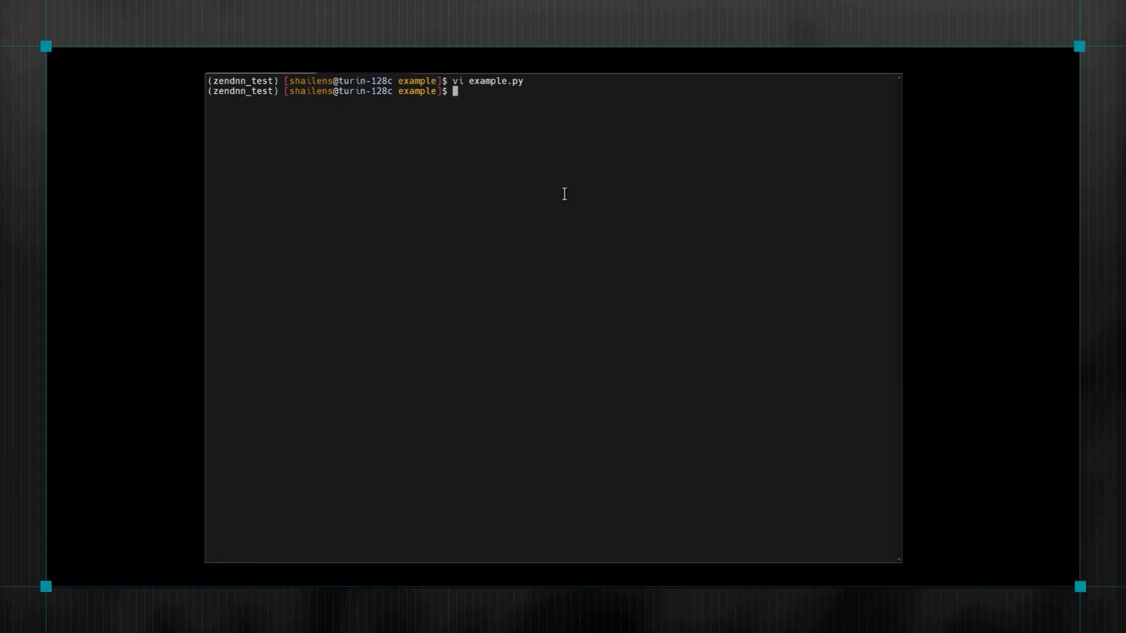
type("vi example.py")
Open example.py in vim and scroll down to the zentorch branch and throughput report.
key("Return")
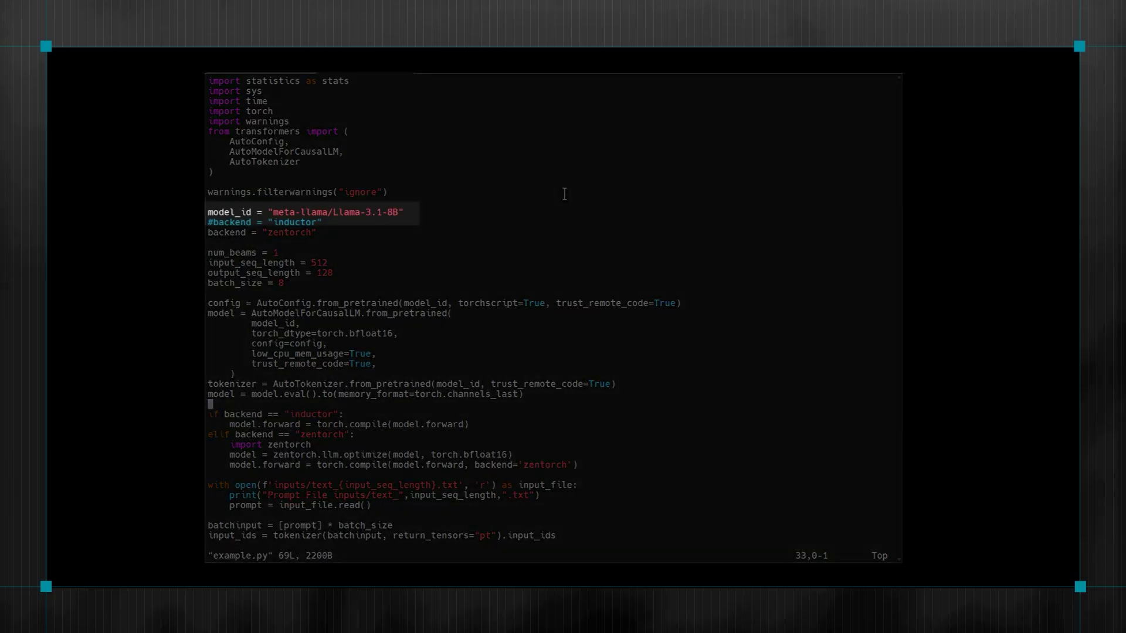
key("Down")
key("Down")
key("Down")
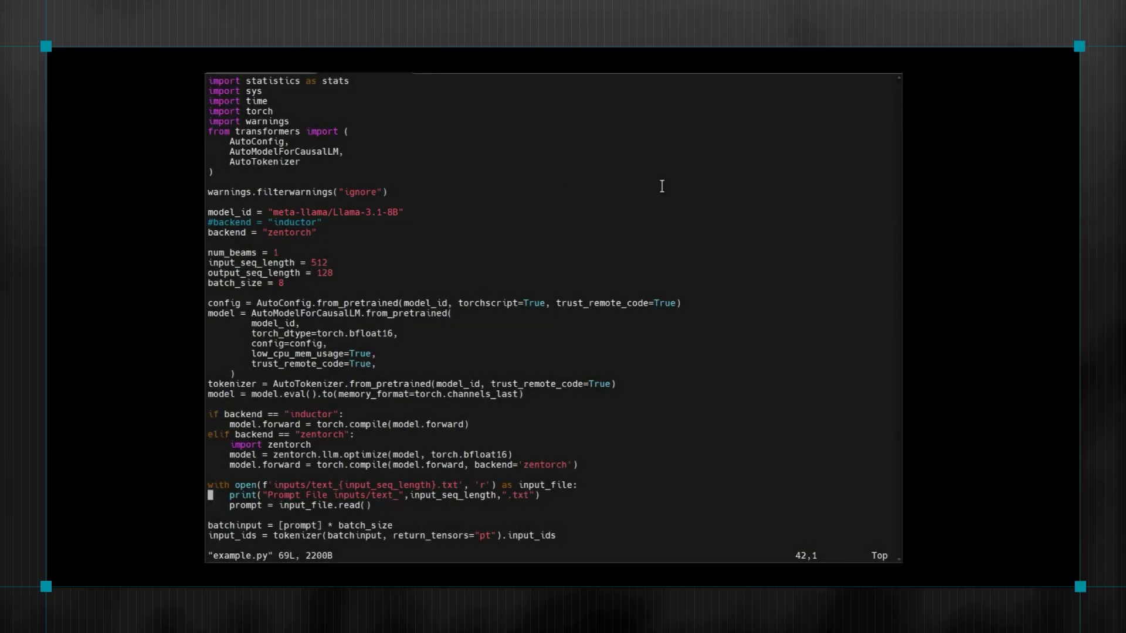
key("Down")
key("Down")
key("Down")
key("Down")
key("Down")
key("Down")
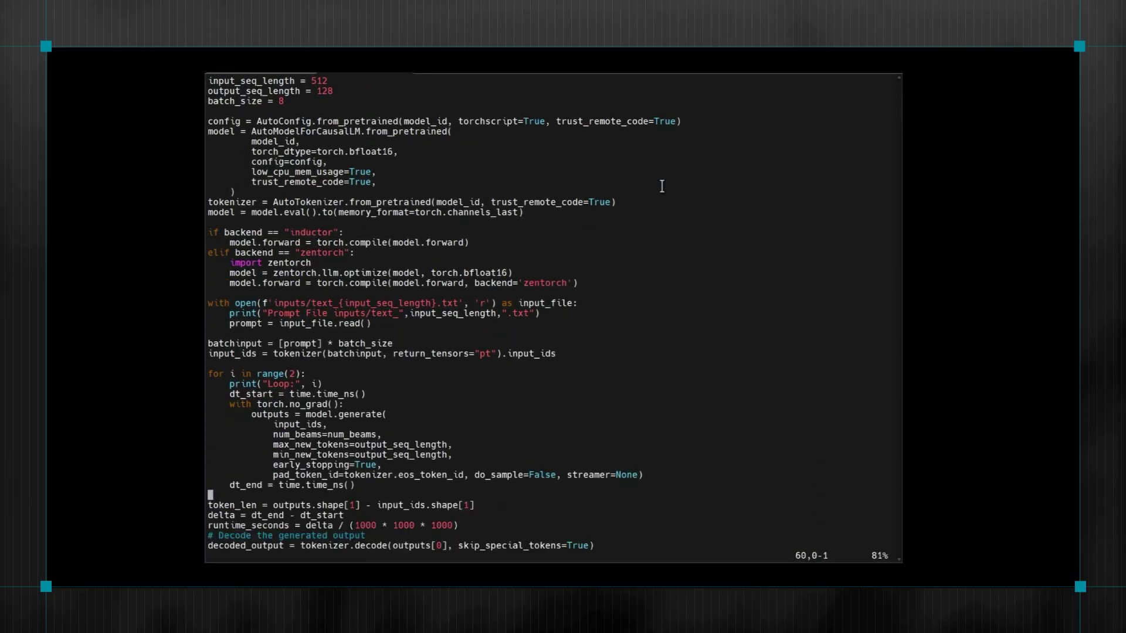
key("Down")
key("Down")
key("Down")
key("Down")
key("Down")
key("Down")
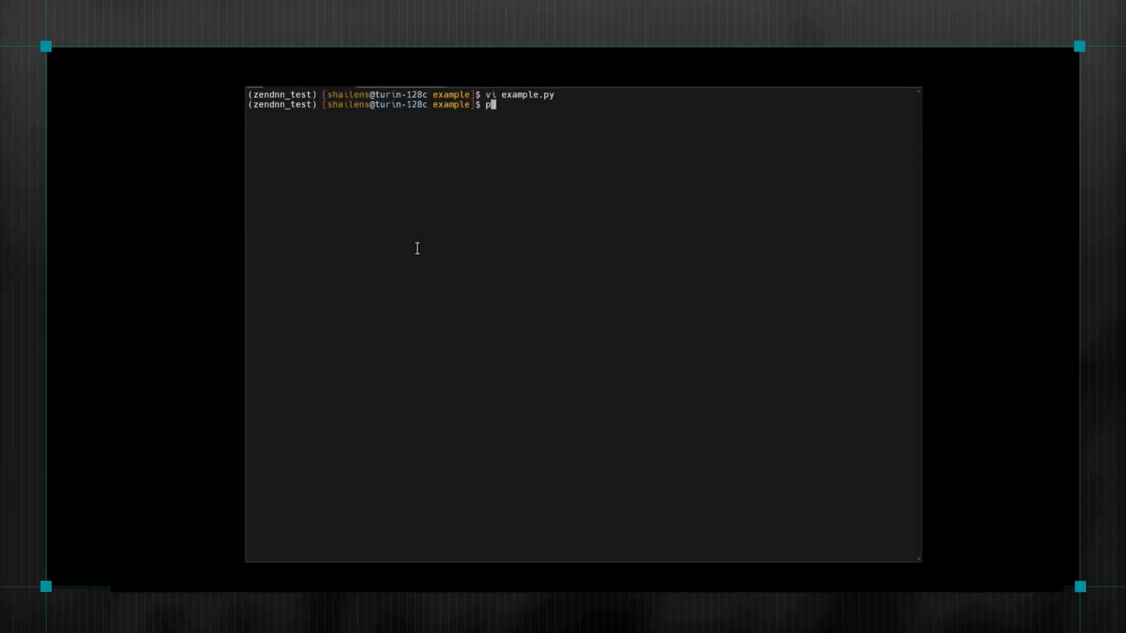
type("ytho")
type("n example.py")
Run python example.py with the inductor backend, getting about 47.03 tokens/s.
key("Return")
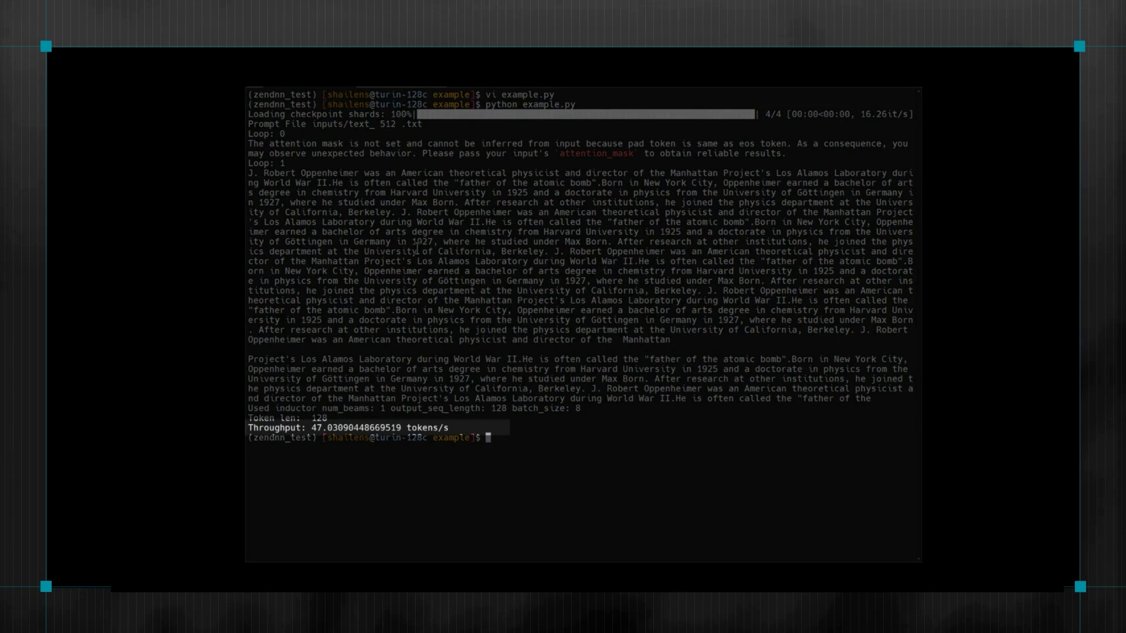
type("vi example.py")
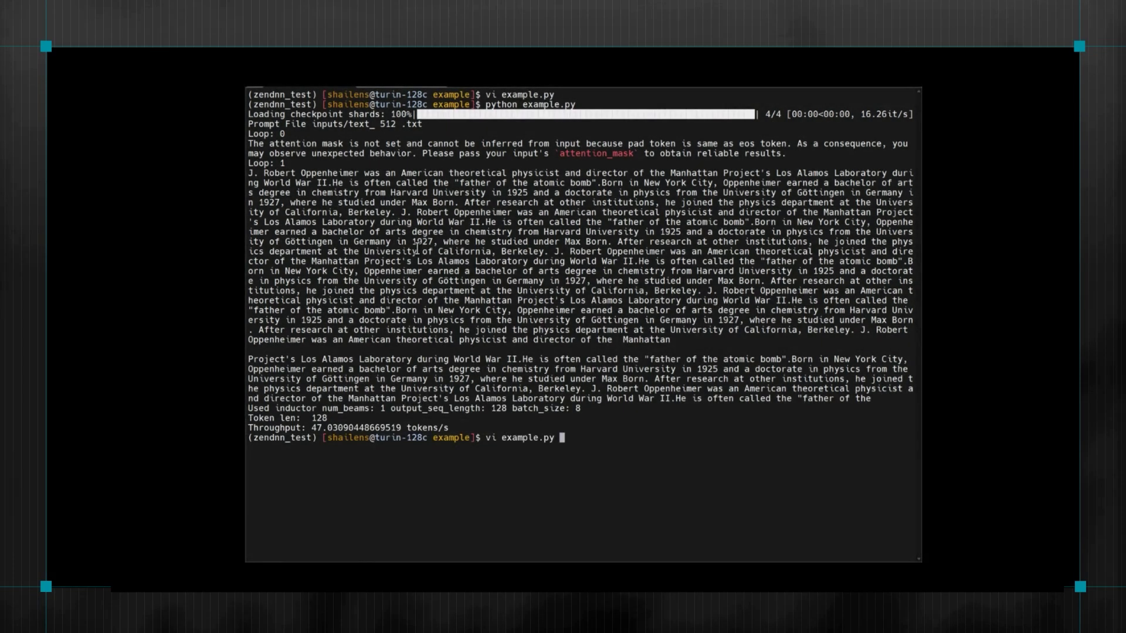
Comment out backend = "inductor", uncomment backend = "zentorch", and save with :wq.
key("Return")
key("i")
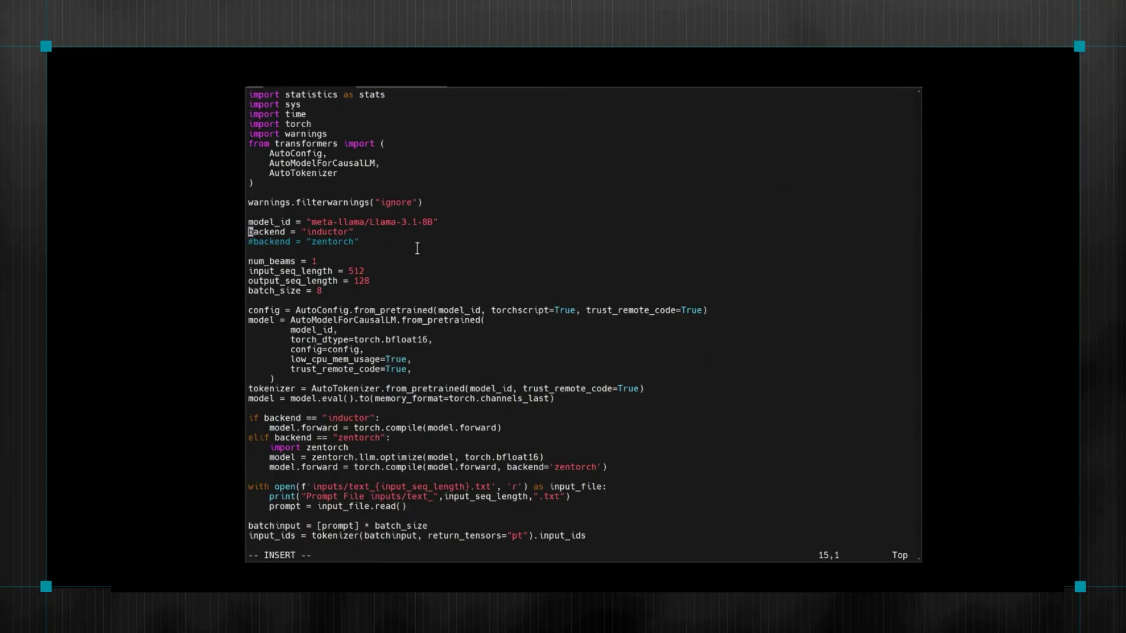
key("Up")
type("#")
key("Down")
key("Delete")
key("Escape")
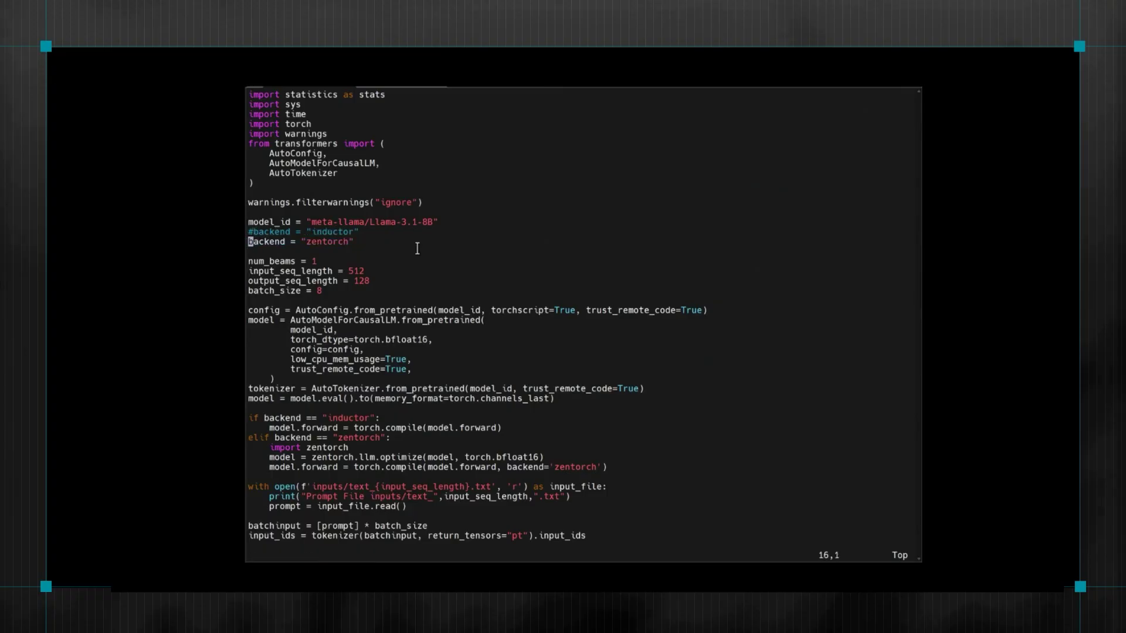
type(":wq")
key("Return")
type("source b")
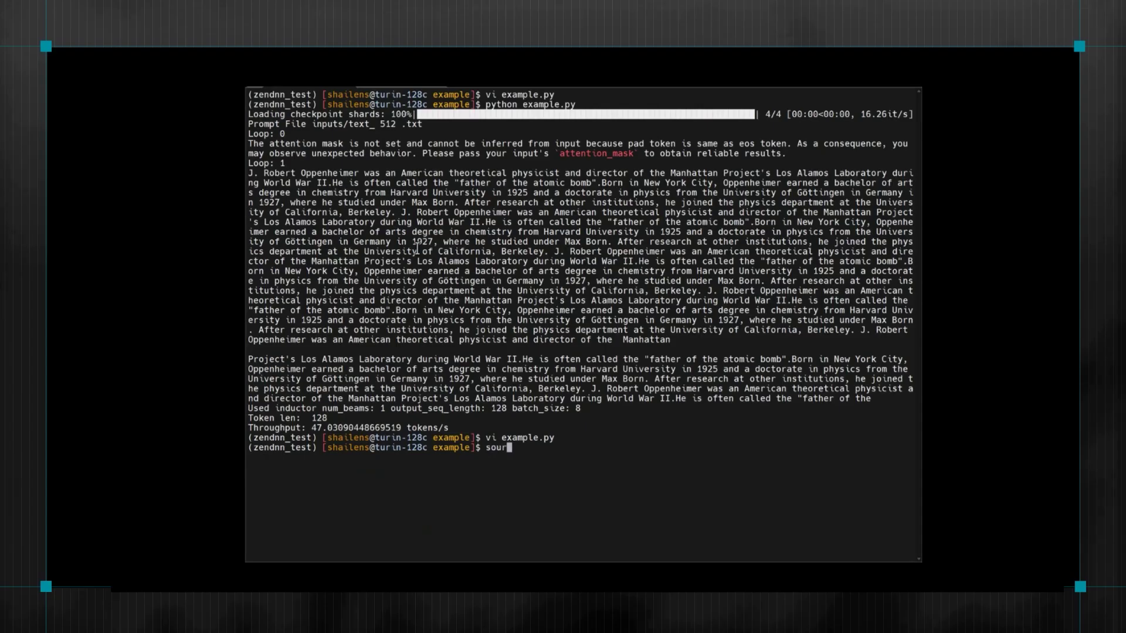
Source benchmarking_optimal_env_setup.sh and rerun python example.py under zentorch.
key("Tab")
key("Return")
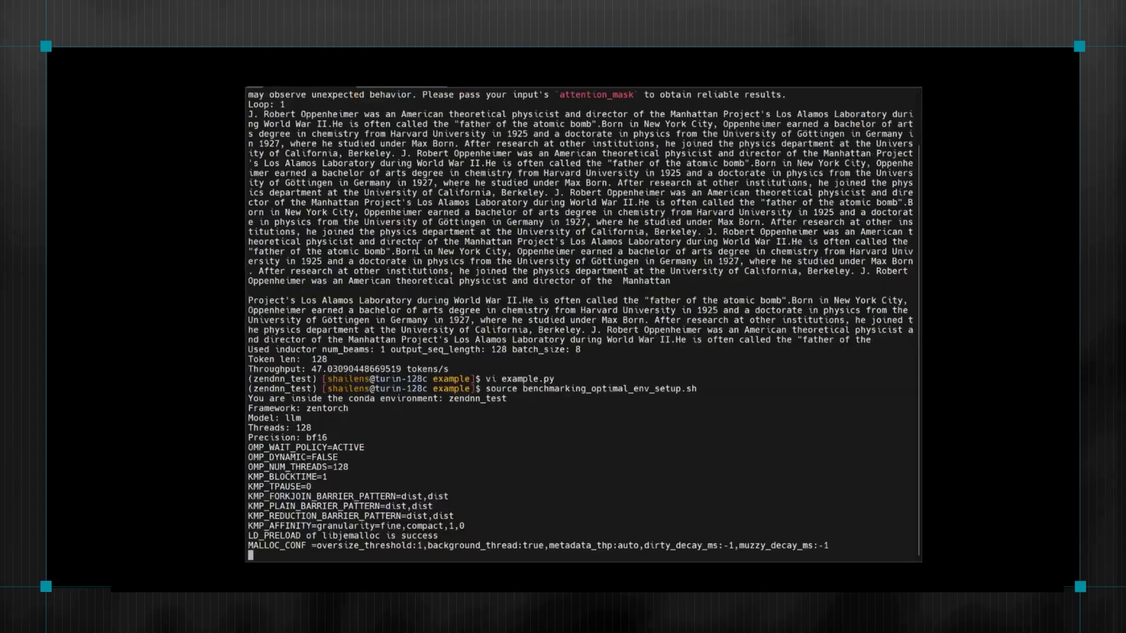
type("python example.py")
key("Return")
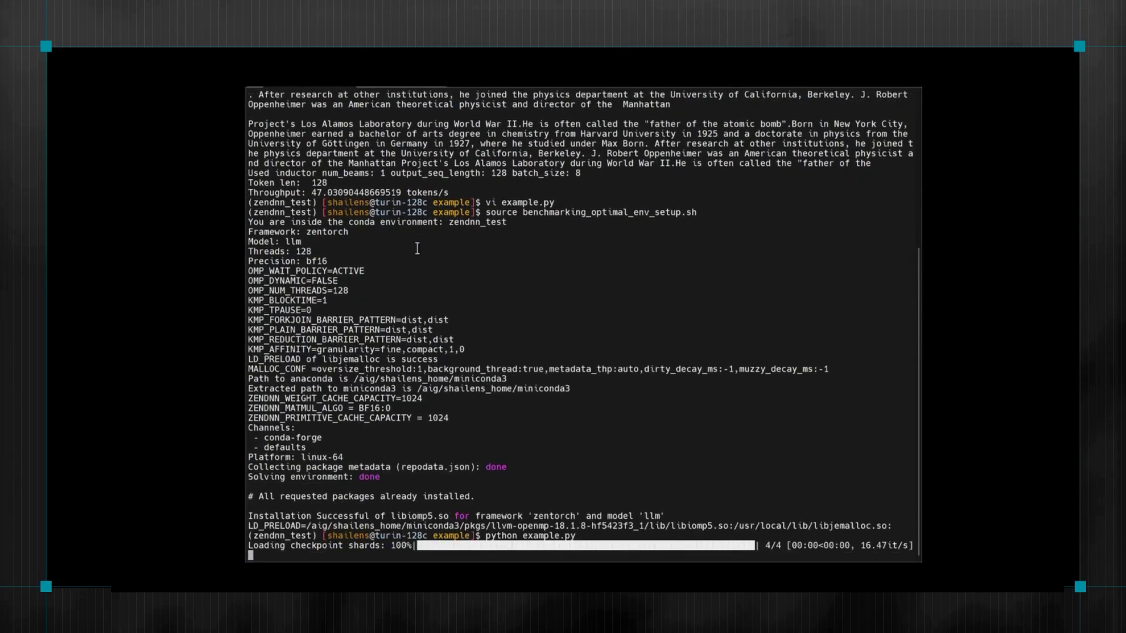